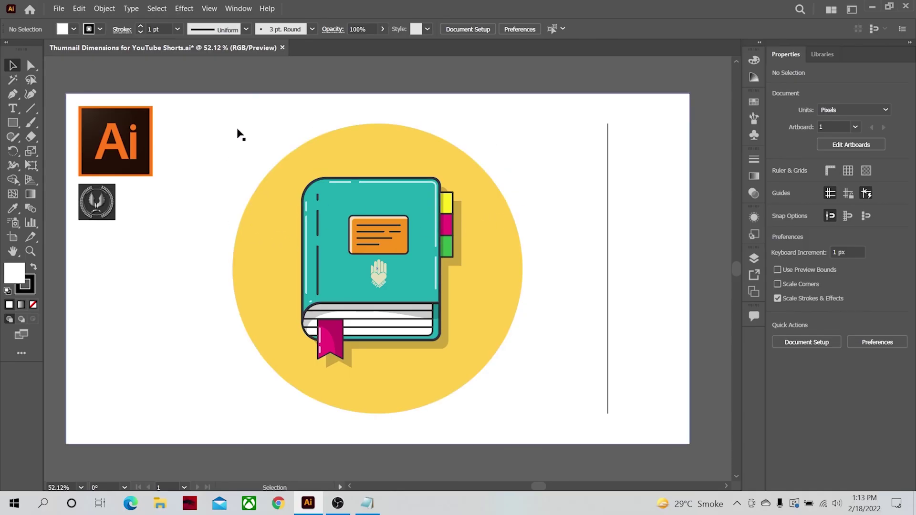
Step: Browse the panel and workspace list, and briefly show then hide the Color panel
{"action": "left_click", "coordinate": [239, 9]}
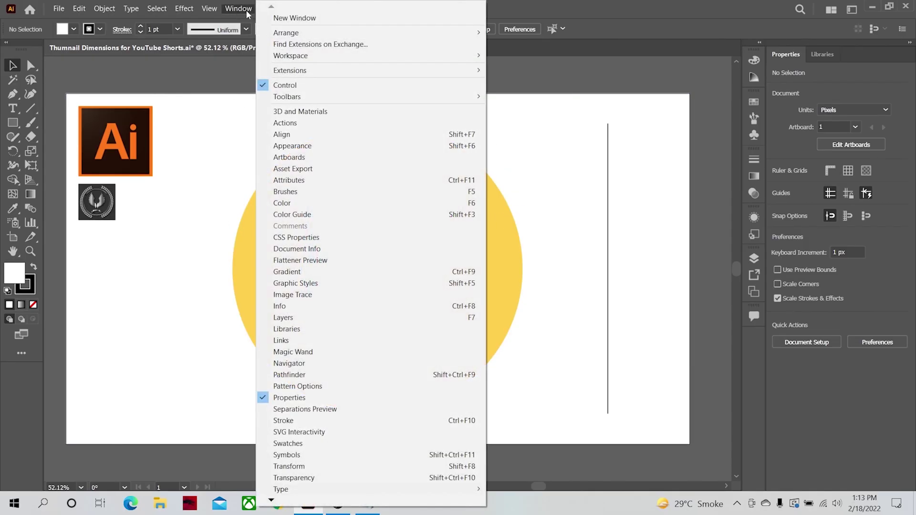
{"action": "mouse_move", "coordinate": [293, 56]}
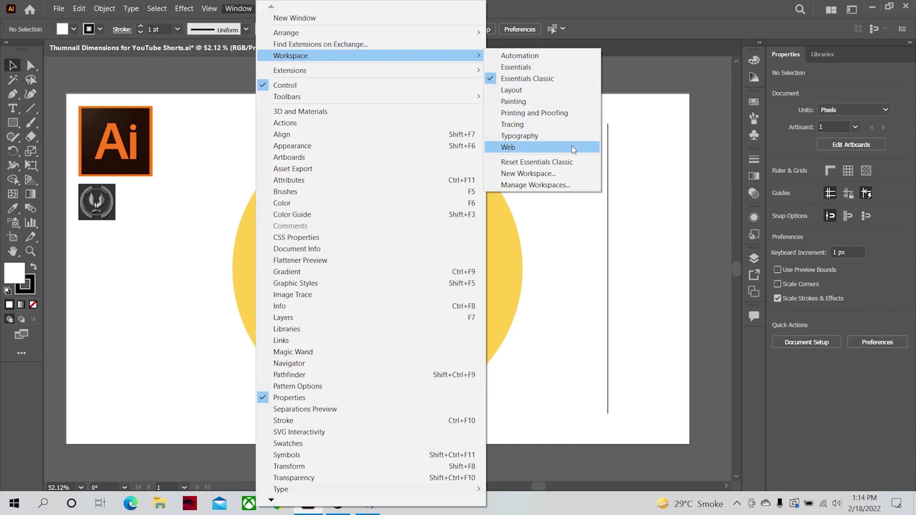
{"action": "left_click", "coordinate": [630, 195]}
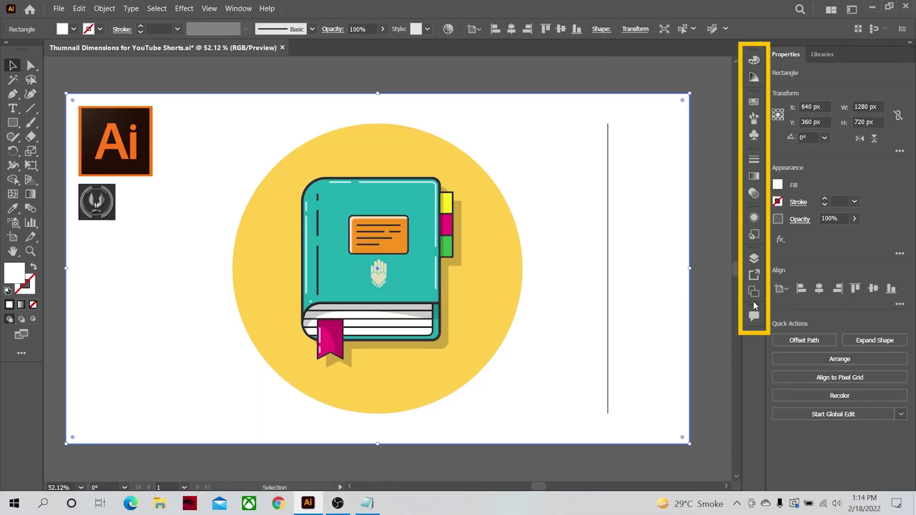
{"action": "left_click", "coordinate": [754, 60]}
{"action": "left_click", "coordinate": [754, 61]}
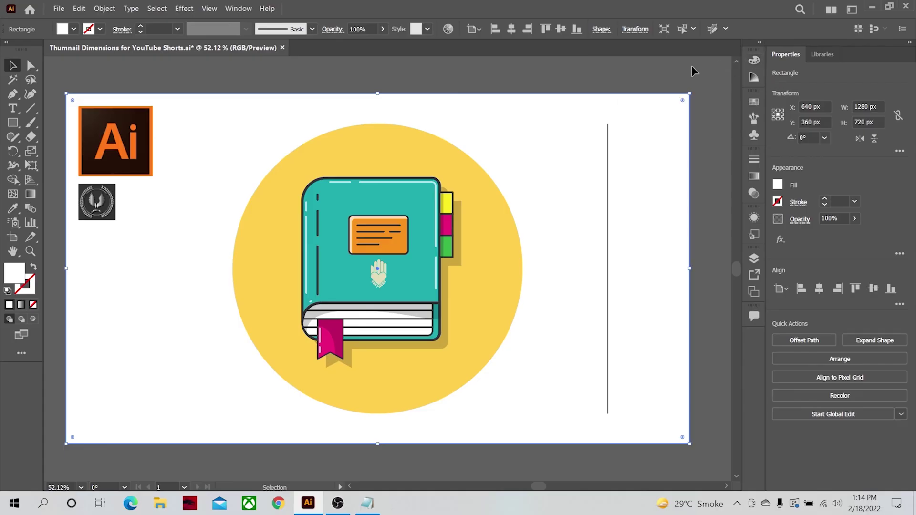
{"action": "left_click", "coordinate": [239, 8]}
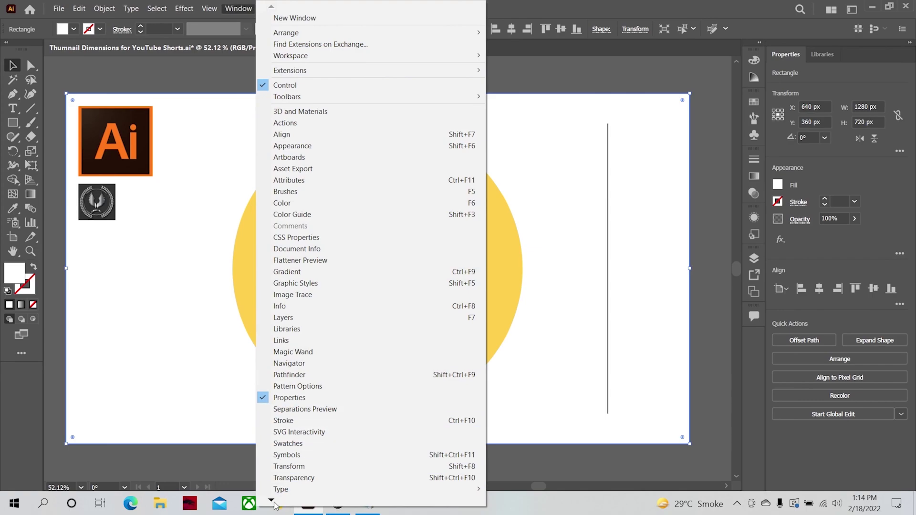
{"action": "mouse_move", "coordinate": [274, 504]}
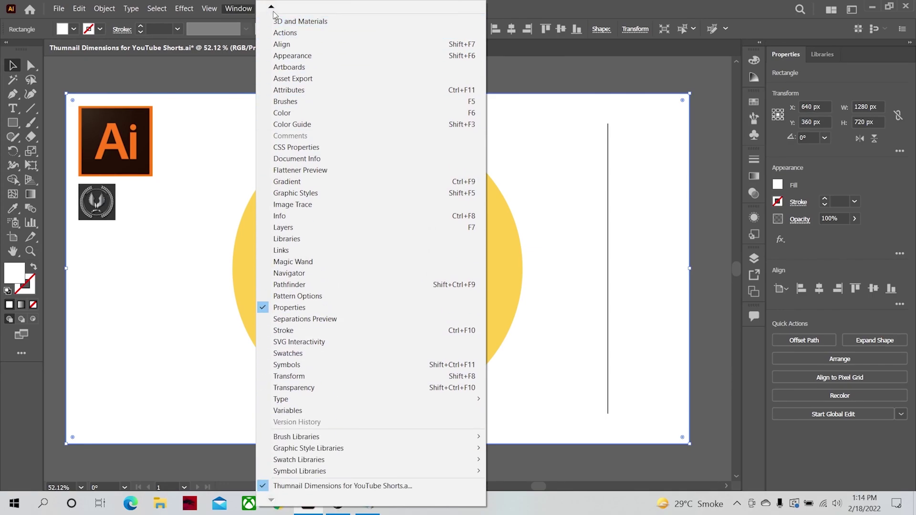
{"action": "mouse_move", "coordinate": [273, 7]}
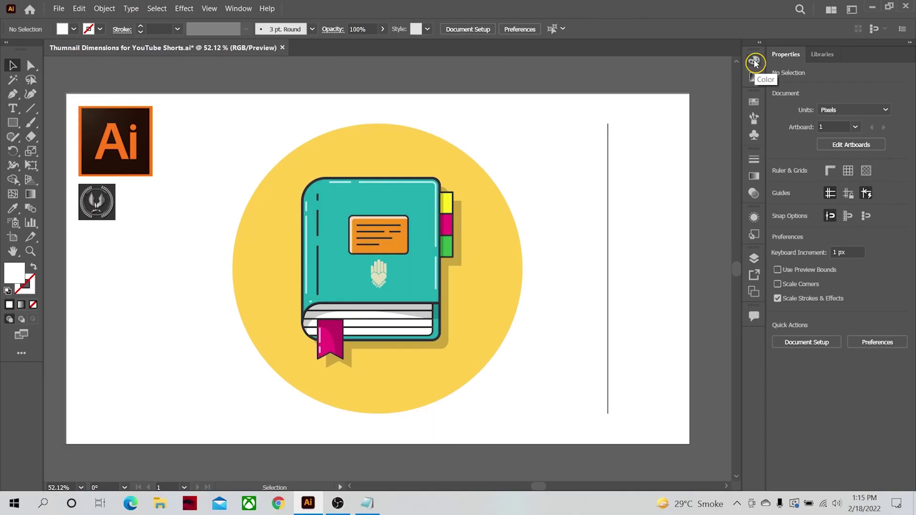
Step: Open the Color panel, view its colour mode options, collapse and reopen it, then select the artwork
{"action": "left_click", "coordinate": [754, 61]}
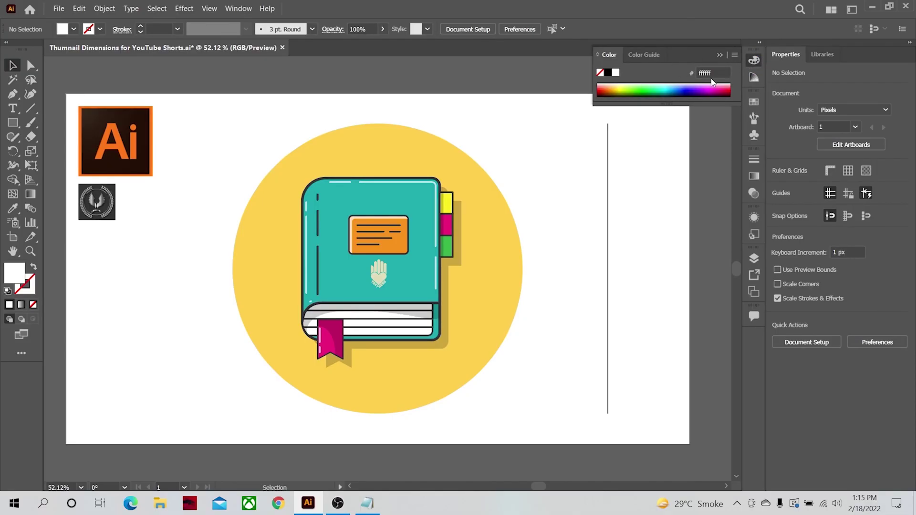
{"action": "left_click", "coordinate": [735, 55]}
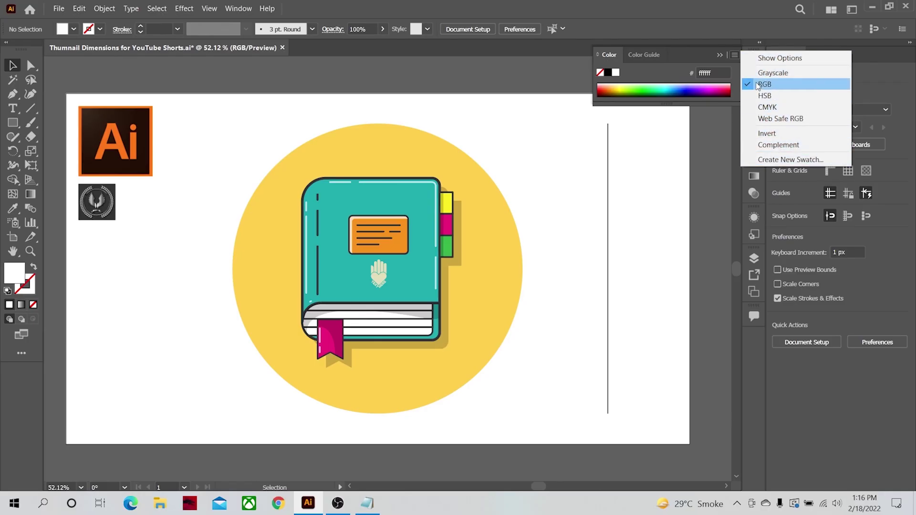
{"action": "left_click", "coordinate": [734, 55]}
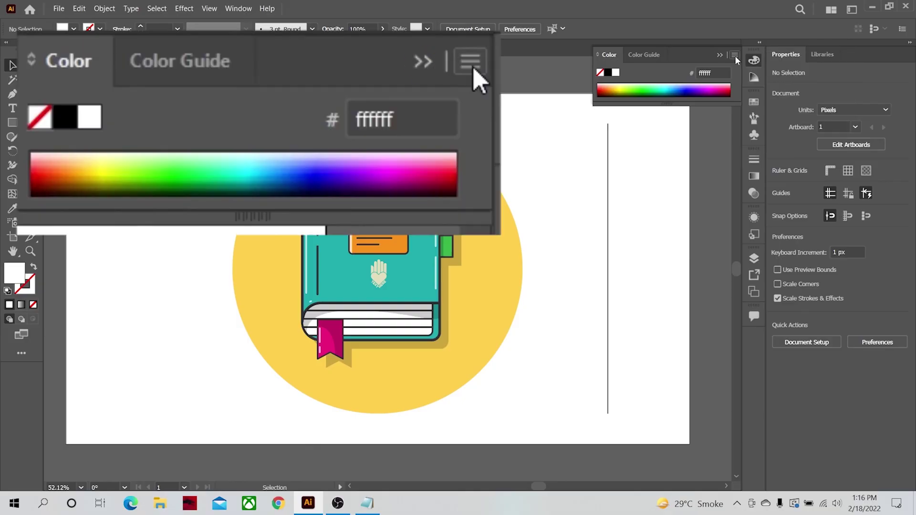
{"action": "left_click", "coordinate": [719, 56]}
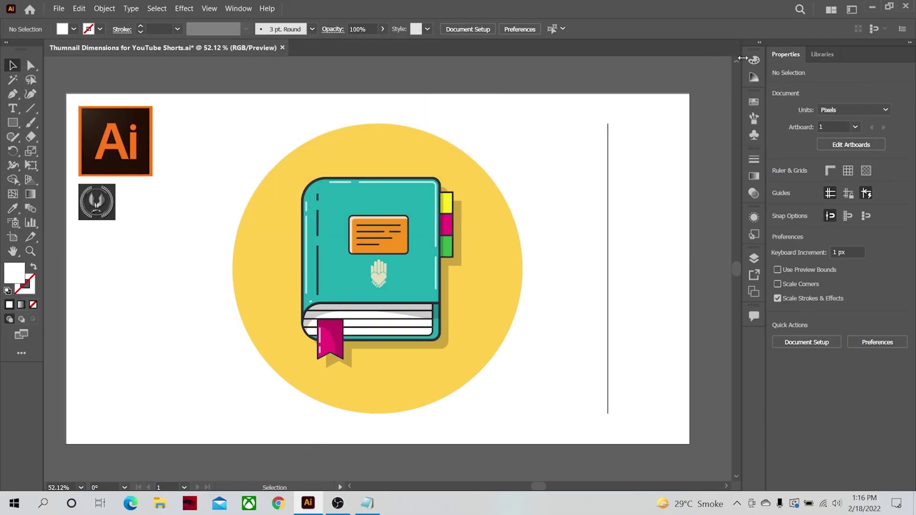
{"action": "left_click", "coordinate": [754, 61]}
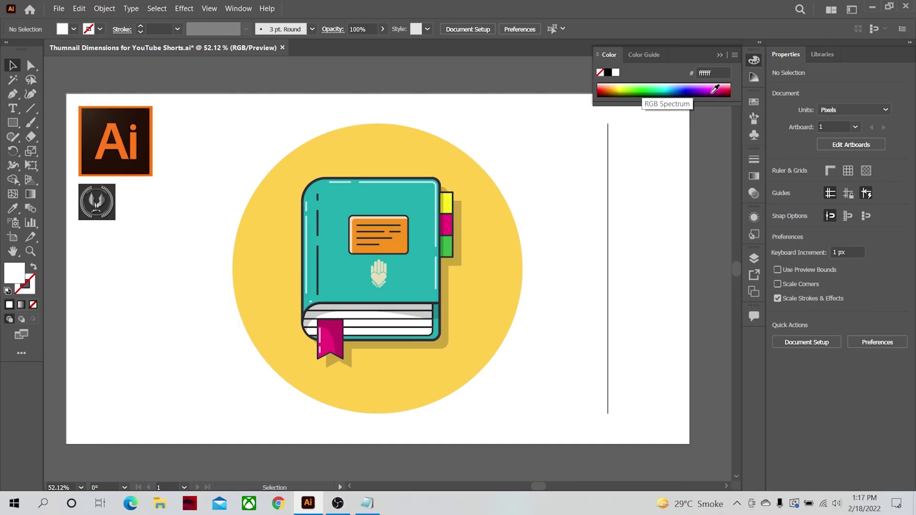
{"action": "left_click", "coordinate": [411, 154]}
Step: Try several spectrum fill colours, including green, on the artwork, then undo to restore its colours
{"action": "left_click", "coordinate": [603, 87]}
{"action": "left_click", "coordinate": [631, 86]}
{"action": "left_click", "coordinate": [644, 84]}
{"action": "key", "text": "ctrl+z"}
{"action": "key", "text": "ctrl+z"}
{"action": "key", "text": "ctrl+z"}
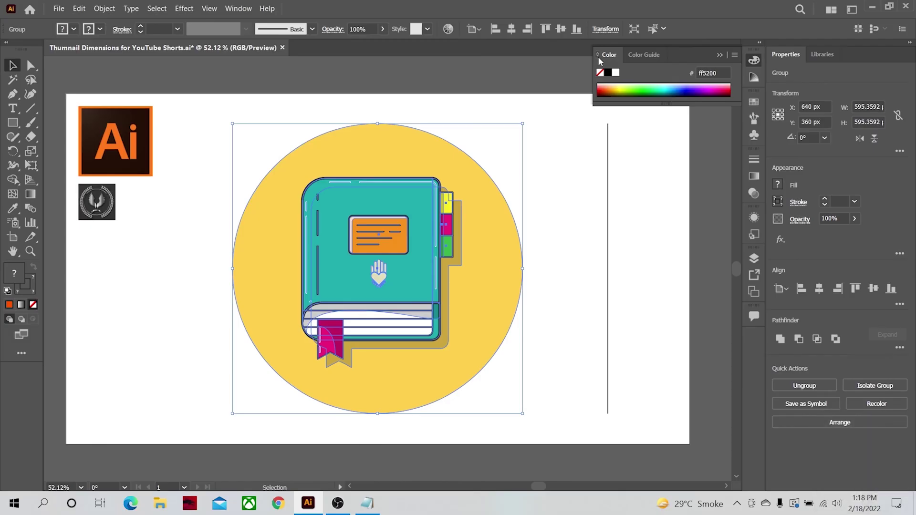
Step: Toggle the Color panel's RGB slider options, then view the Color Guide's shades and tints
{"action": "left_click", "coordinate": [598, 55]}
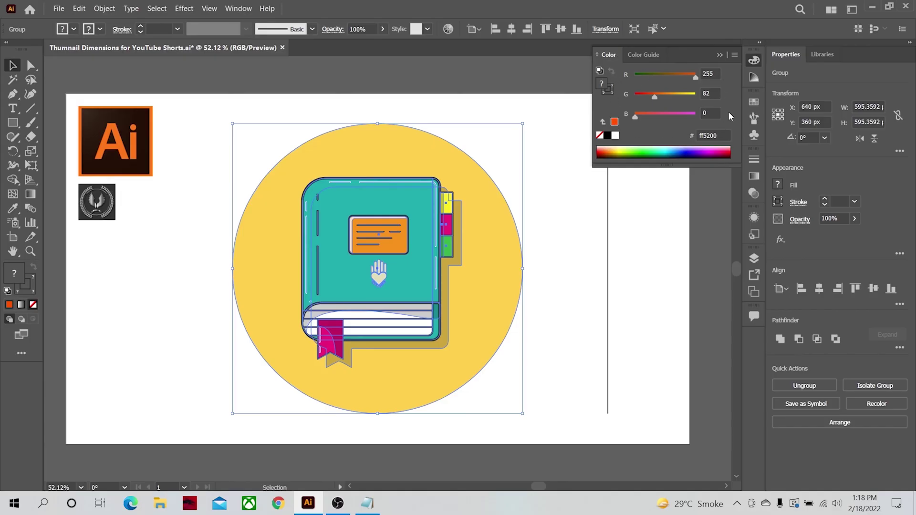
{"action": "left_click", "coordinate": [597, 55]}
{"action": "left_click", "coordinate": [597, 54]}
{"action": "left_click", "coordinate": [640, 55]}
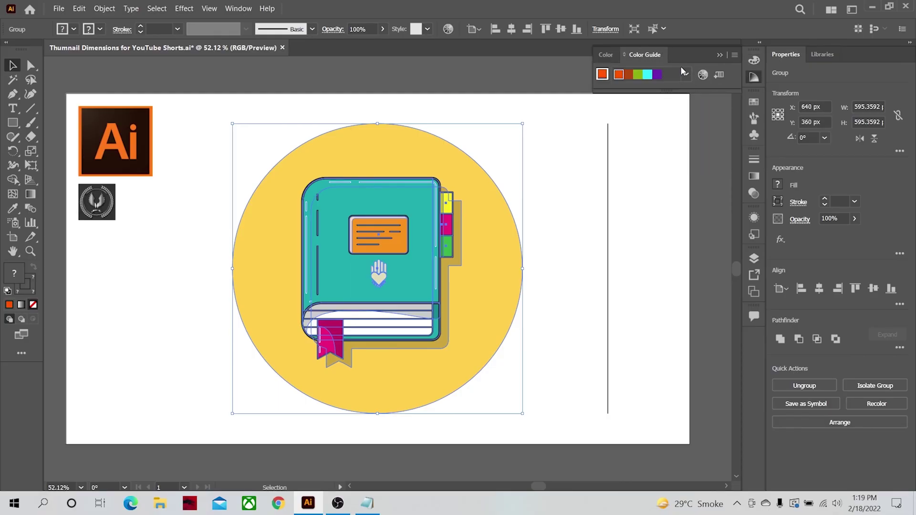
{"action": "left_click", "coordinate": [623, 56]}
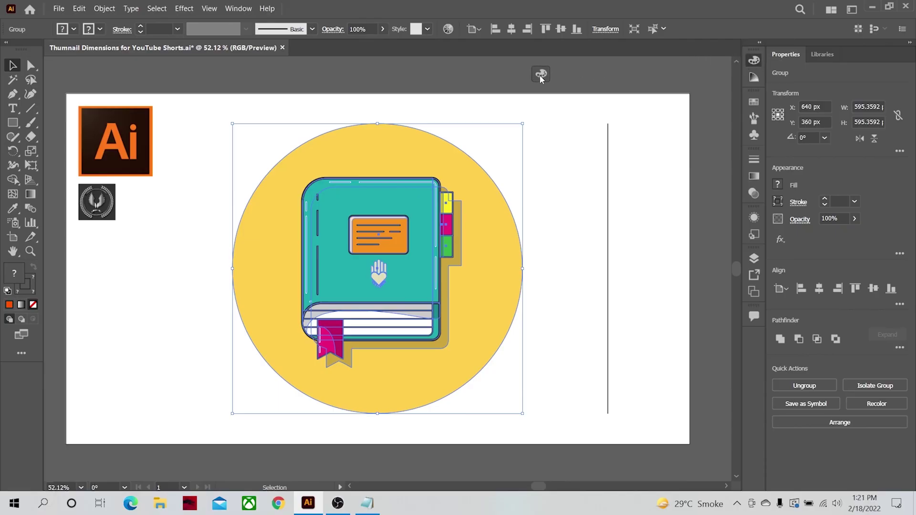
{"action": "left_click_drag", "start_coordinate": [529, 78], "coordinate": [529, 78]}
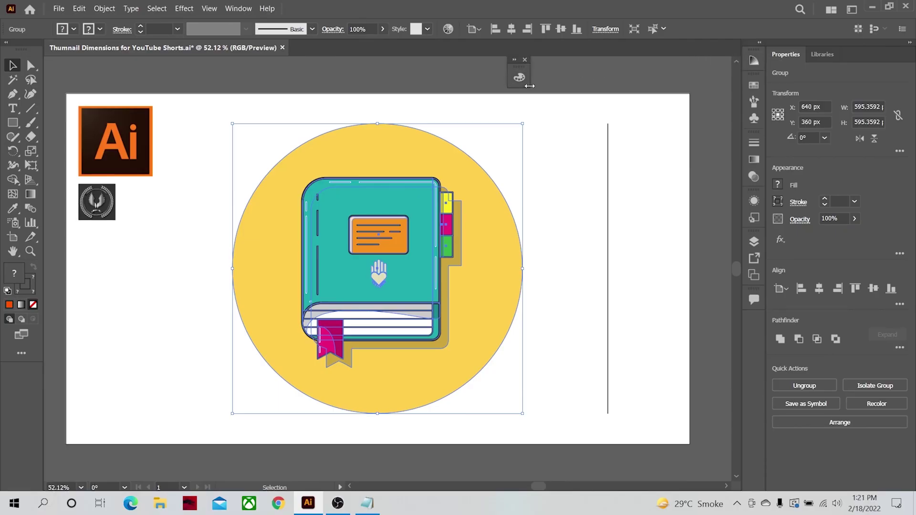
{"action": "left_click", "coordinate": [520, 78]}
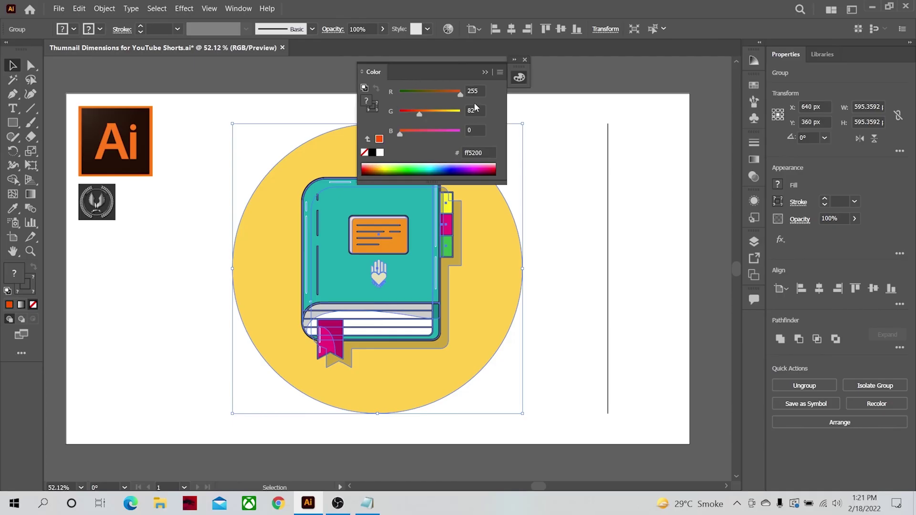
{"action": "left_click", "coordinate": [521, 78]}
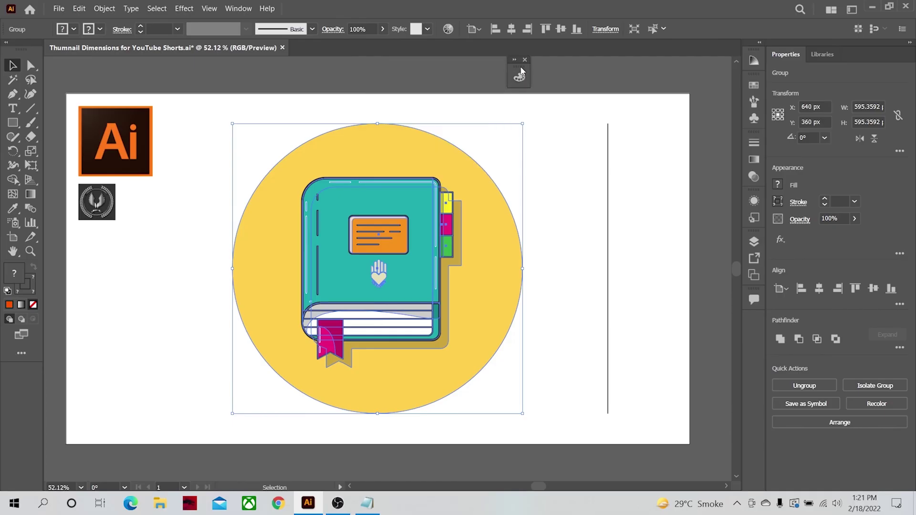
{"action": "left_click_drag", "start_coordinate": [508, 87], "coordinate": [424, 101]}
{"action": "mouse_move", "coordinate": [452, 58]}
{"action": "left_mouse_down"}
{"action": "mouse_move", "coordinate": [322, 107]}
{"action": "mouse_move", "coordinate": [162, 71]}
{"action": "mouse_move", "coordinate": [703, 89]}
{"action": "mouse_move", "coordinate": [747, 59]}
{"action": "mouse_move", "coordinate": [755, 221]}
{"action": "mouse_move", "coordinate": [716, 87]}
{"action": "mouse_move", "coordinate": [744, 59]}
{"action": "mouse_move", "coordinate": [756, 219]}
{"action": "mouse_move", "coordinate": [754, 62]}
{"action": "left_mouse_up"}
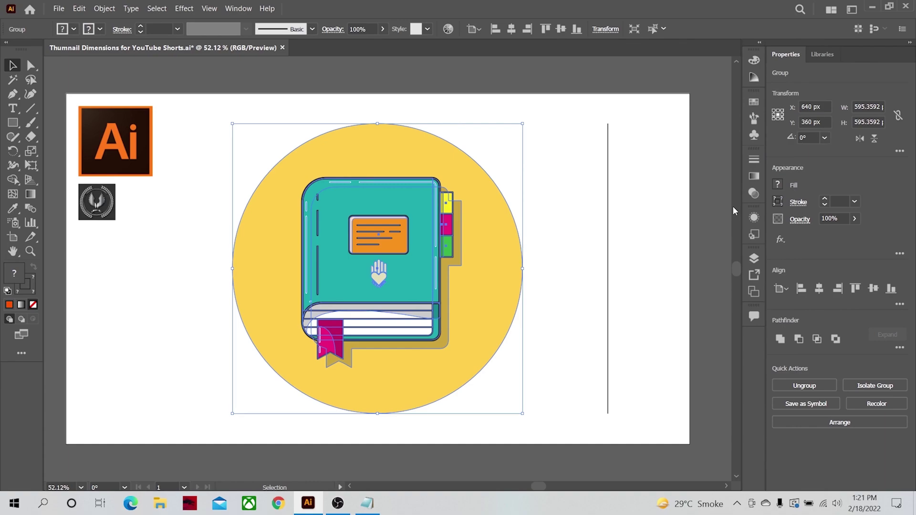
Step: Give the vertical line a 20 pt weight, round caps, Width Profile 1 taper and dashed stroke
{"action": "left_click", "coordinate": [753, 162]}
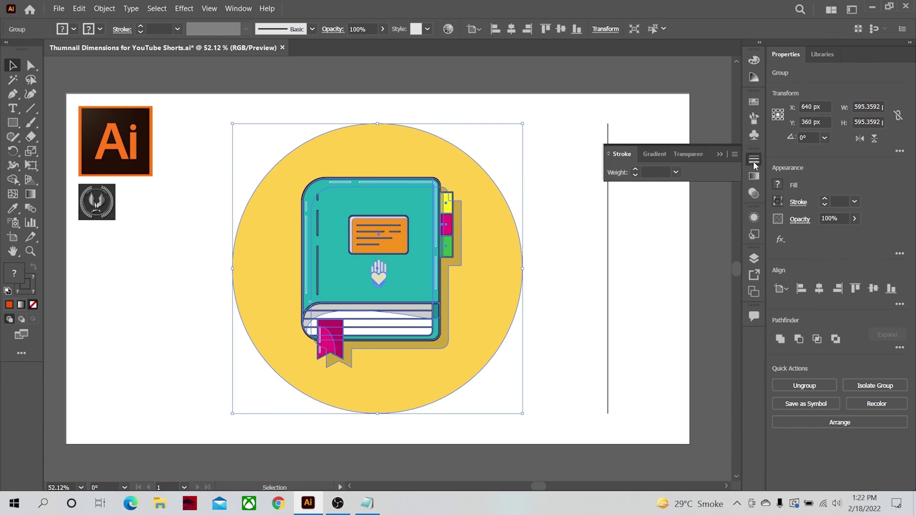
{"action": "left_click", "coordinate": [610, 154]}
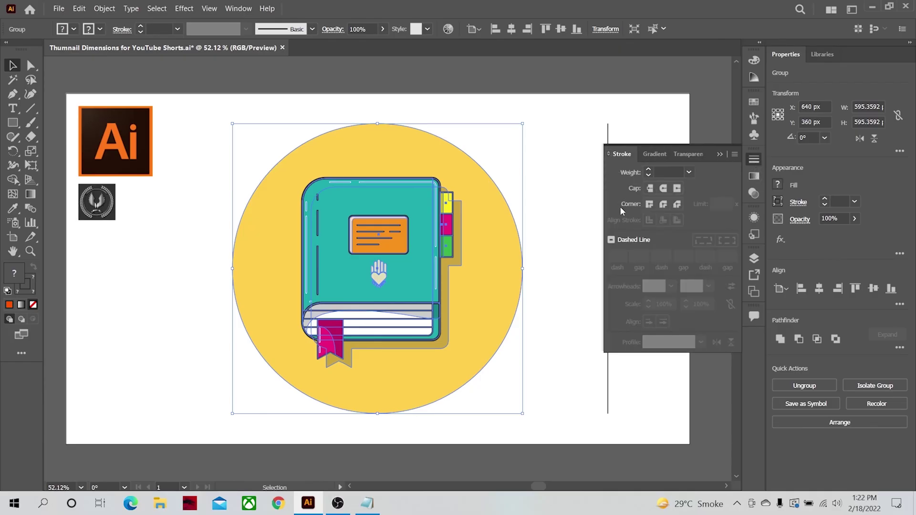
{"action": "key", "text": "ctrl+z"}
{"action": "left_click", "coordinate": [689, 172]}
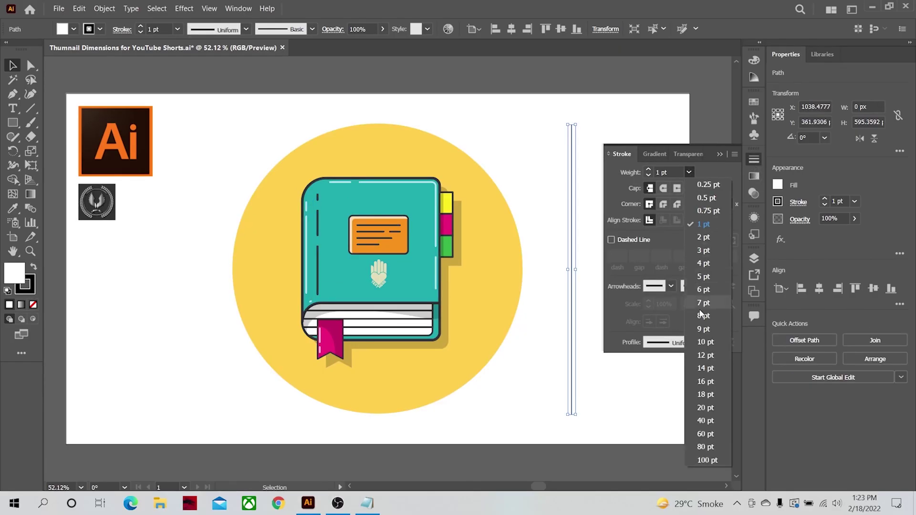
{"action": "left_click", "coordinate": [703, 403]}
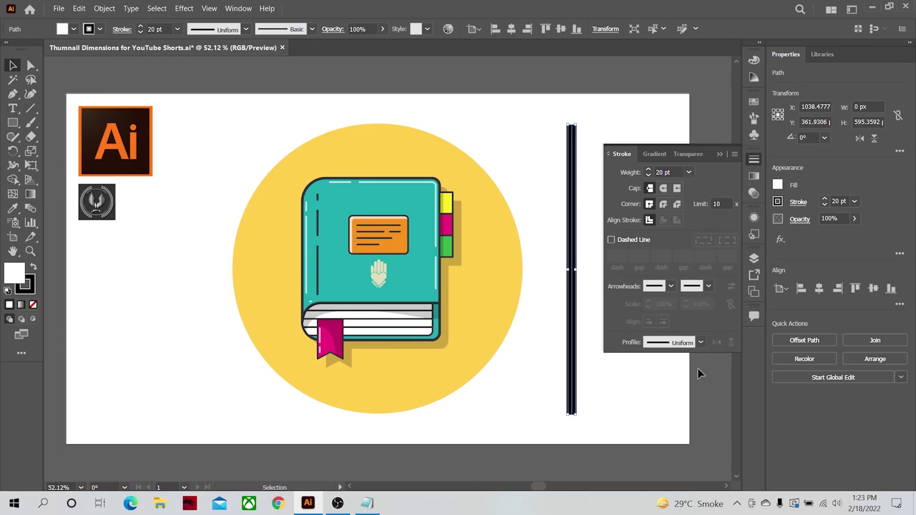
{"action": "left_click", "coordinate": [663, 188]}
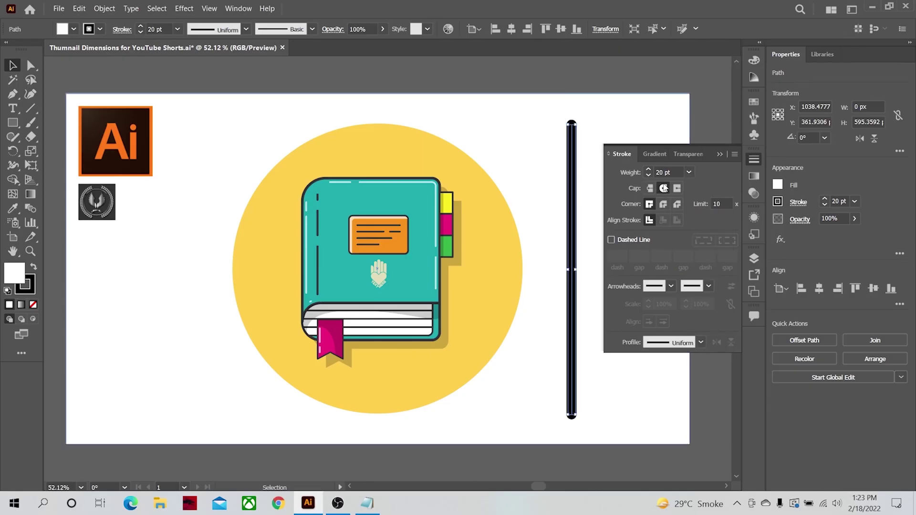
{"action": "left_click", "coordinate": [700, 344]}
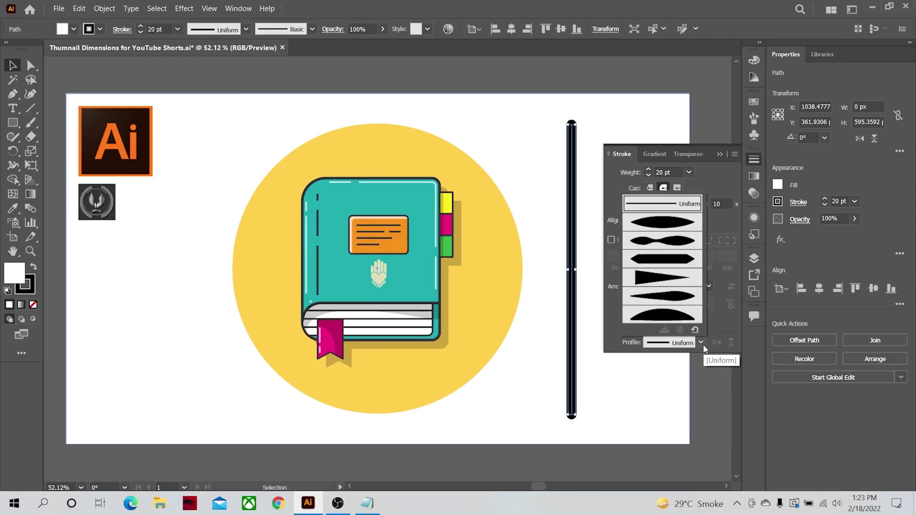
{"action": "left_click", "coordinate": [668, 221]}
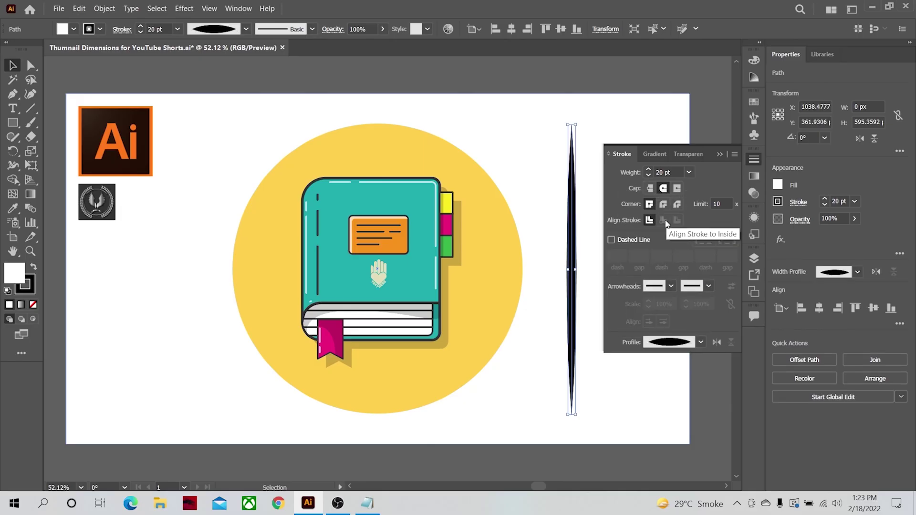
{"action": "left_click", "coordinate": [611, 239]}
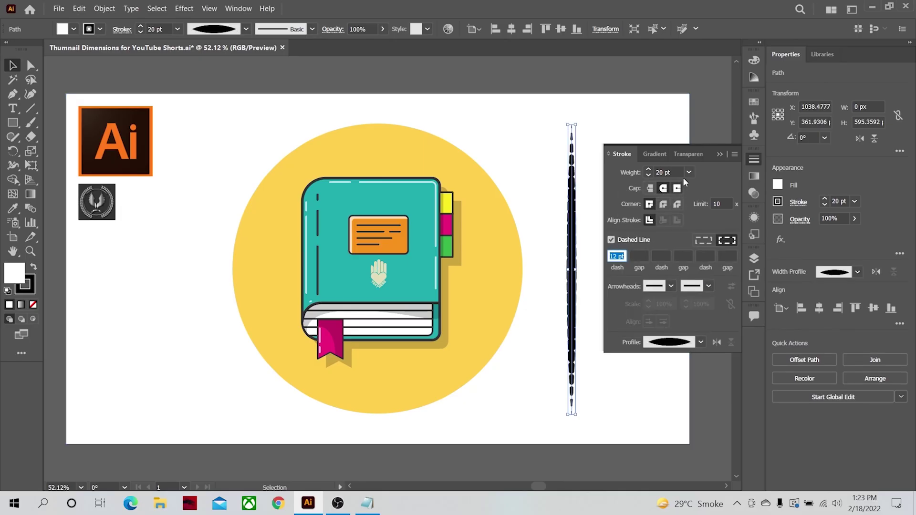
{"action": "left_click", "coordinate": [716, 155]}
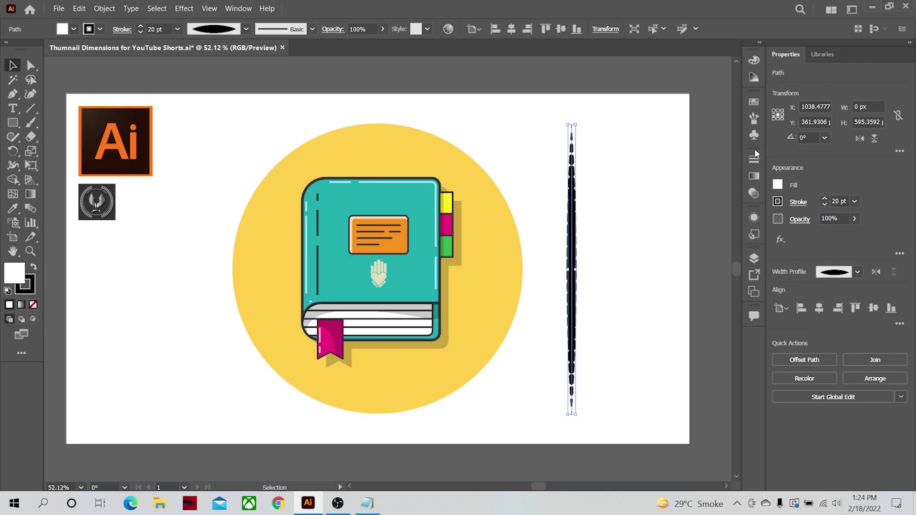
{"action": "left_click", "coordinate": [752, 102]}
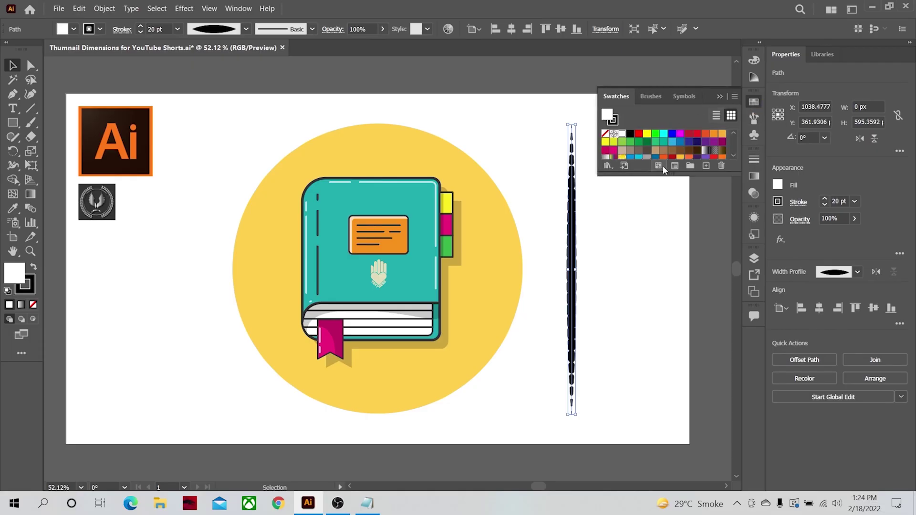
Step: Drag the Swatches panel's bottom edge down to show more colour rows
{"action": "left_click_drag", "start_coordinate": [658, 175], "coordinate": [653, 218]}
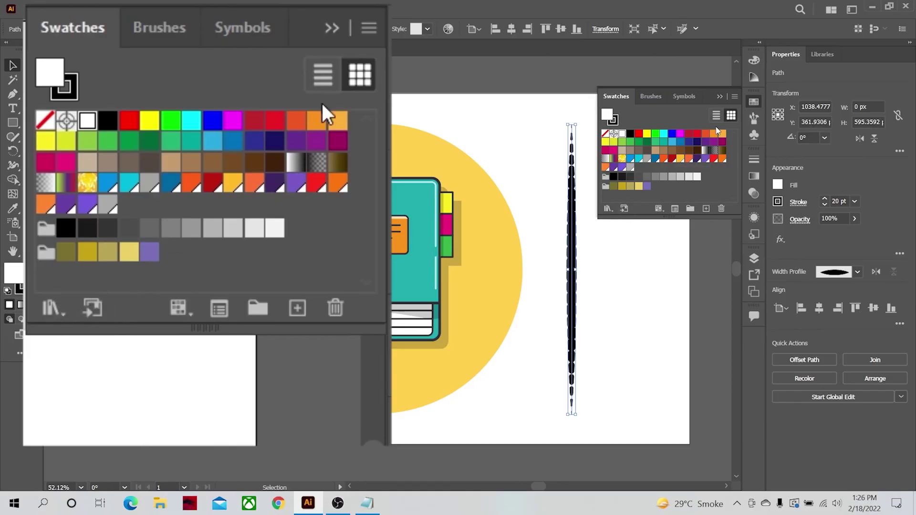
Step: Apply a double-headed arrow brush from the Arrows_Special library to the vertical line
{"action": "left_click", "coordinate": [752, 118]}
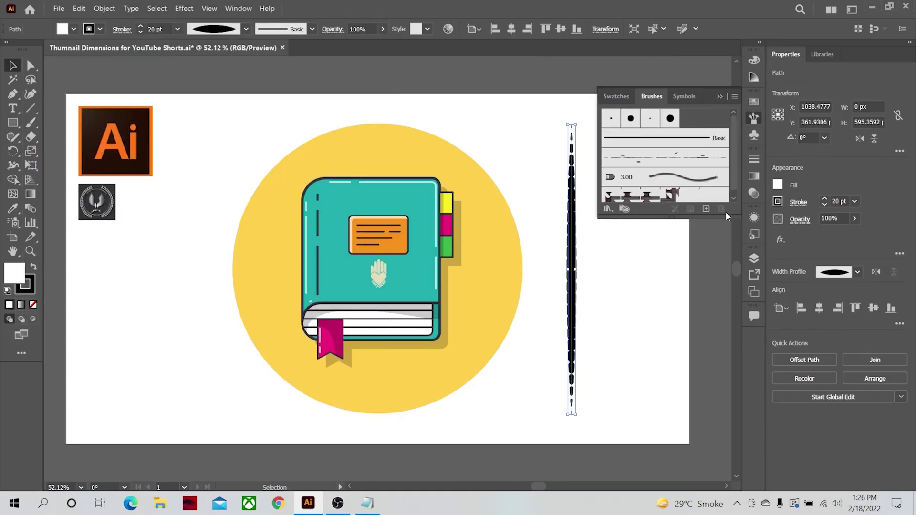
{"action": "left_click_drag", "start_coordinate": [723, 213], "coordinate": [723, 256]}
{"action": "left_click", "coordinate": [609, 254]}
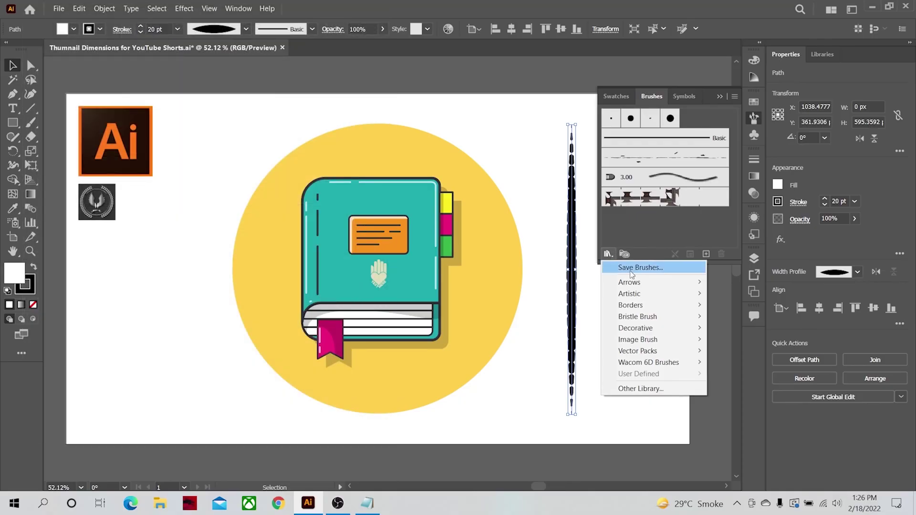
{"action": "mouse_move", "coordinate": [636, 283]}
{"action": "left_click", "coordinate": [719, 287]}
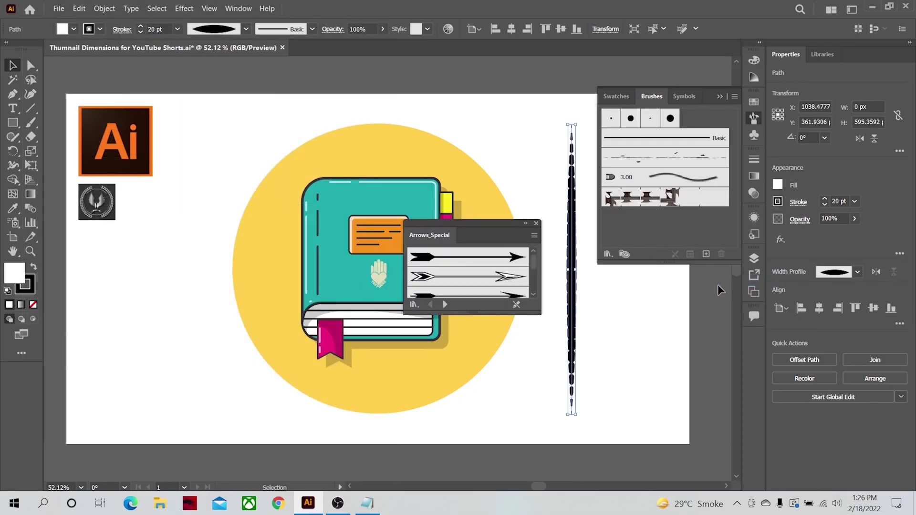
{"action": "mouse_move", "coordinate": [540, 313]}
{"action": "left_mouse_down"}
{"action": "mouse_move", "coordinate": [554, 332]}
{"action": "mouse_move", "coordinate": [547, 339]}
{"action": "left_mouse_up"}
{"action": "left_click_drag", "start_coordinate": [493, 225], "coordinate": [451, 160]}
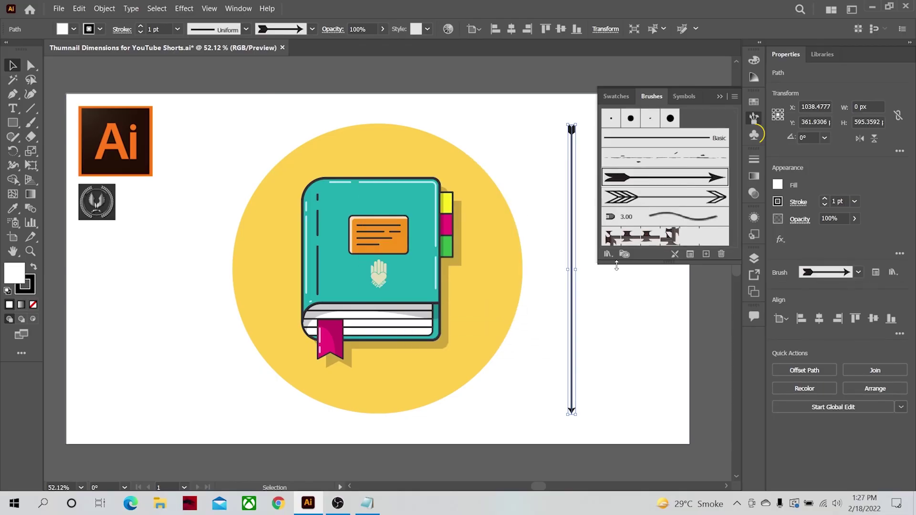
{"action": "left_click", "coordinate": [615, 281]}
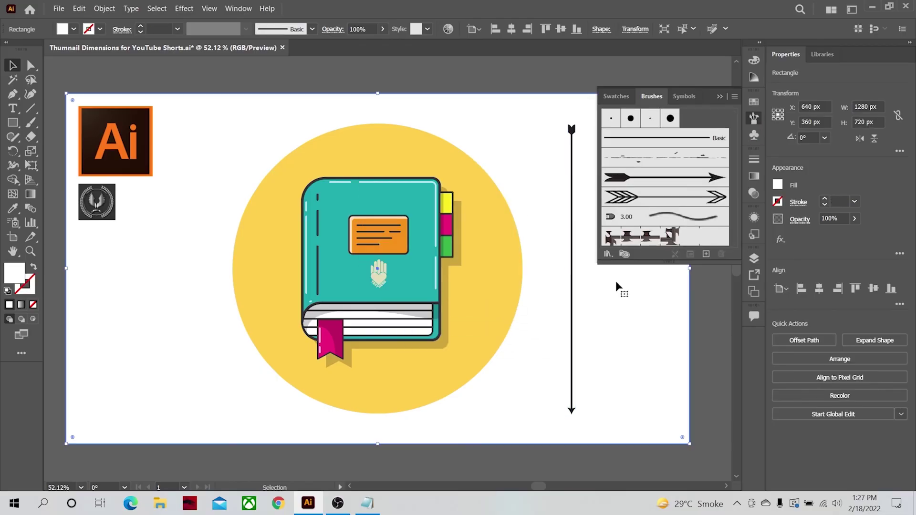
Step: Collapse the Swatches, Brushes and Symbols panel group back into the dock
{"action": "left_click", "coordinate": [721, 97]}
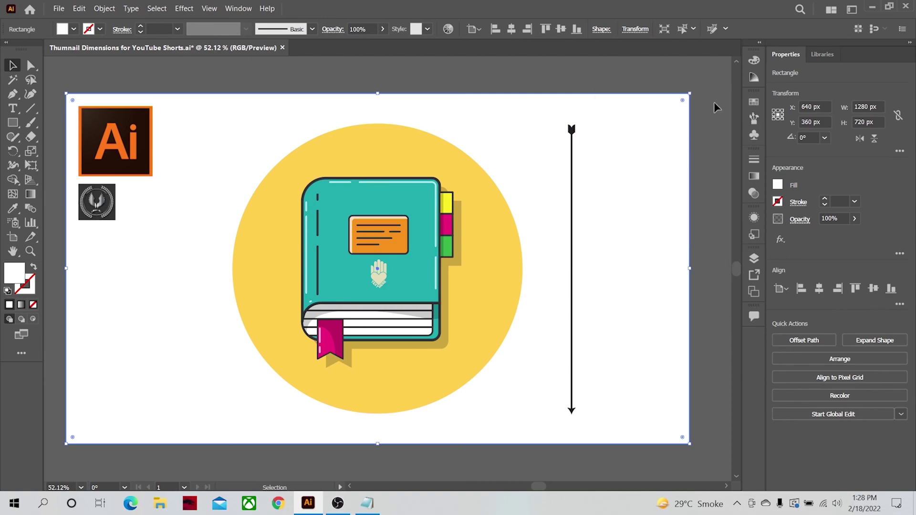